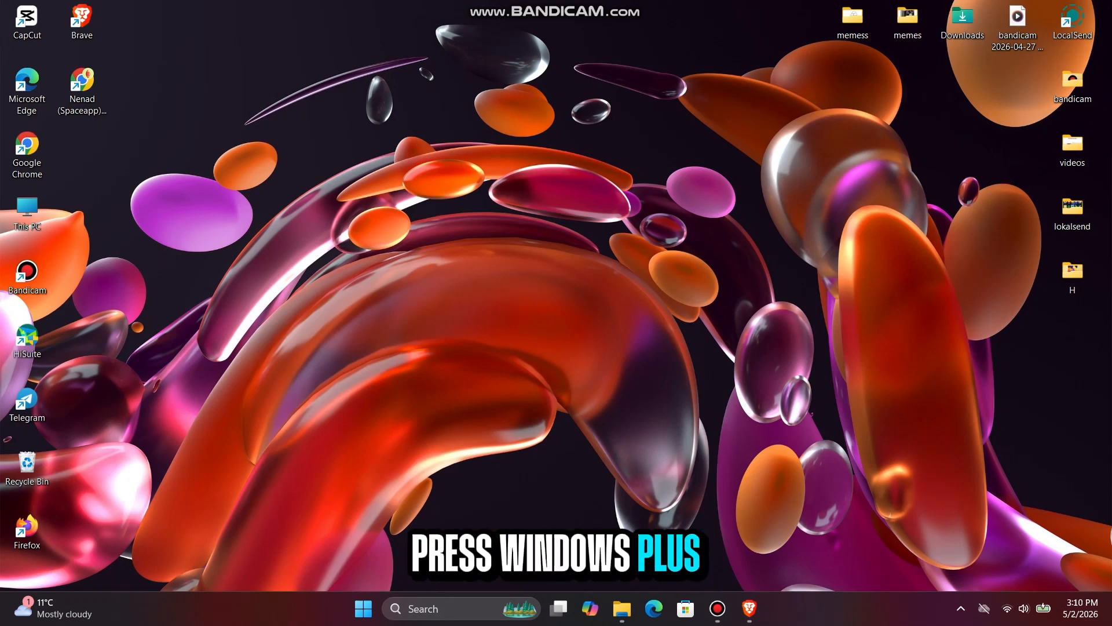
Open the Windows Prefetch folder by running prefetch from the Run dialog
key("super+r")
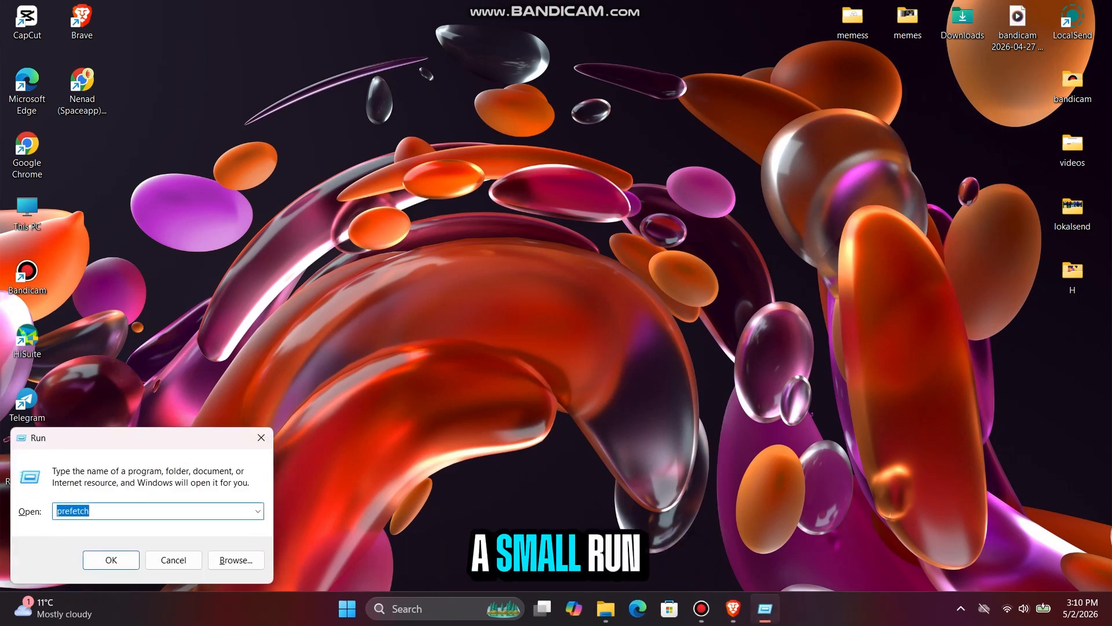
key("Right")
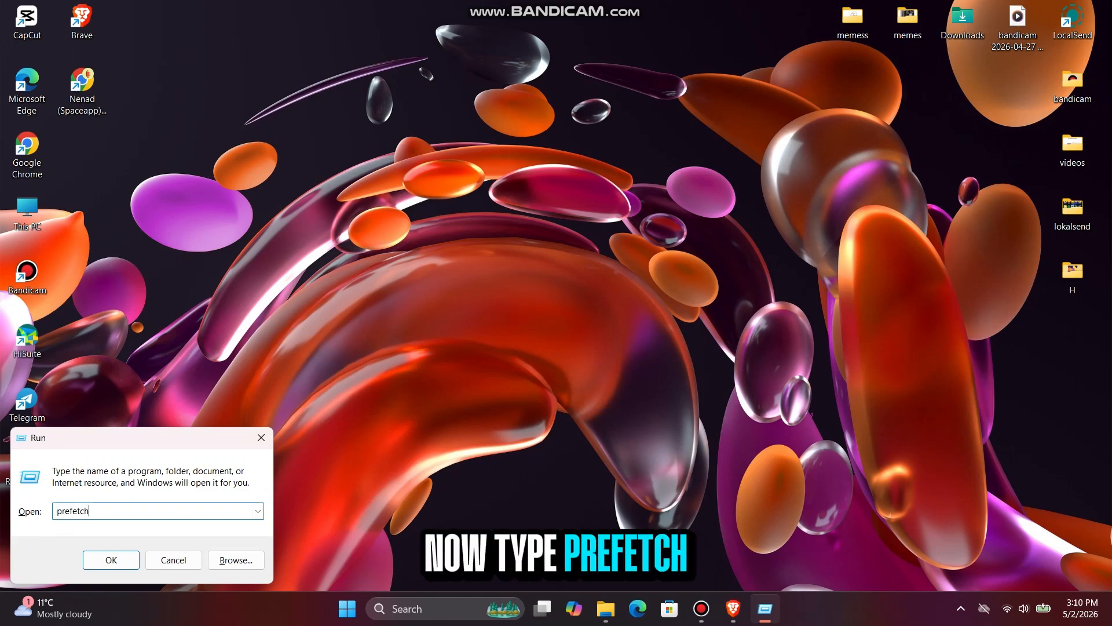
key("Return")
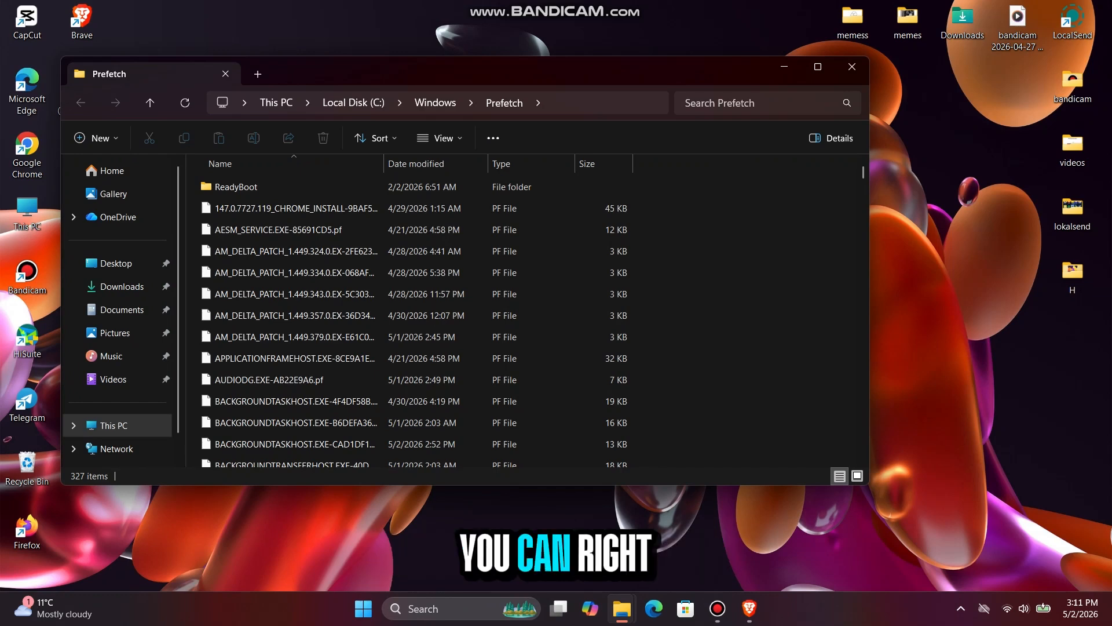
Examine the Prefetch folder's properties to check its size and contents
right_click(715, 330)
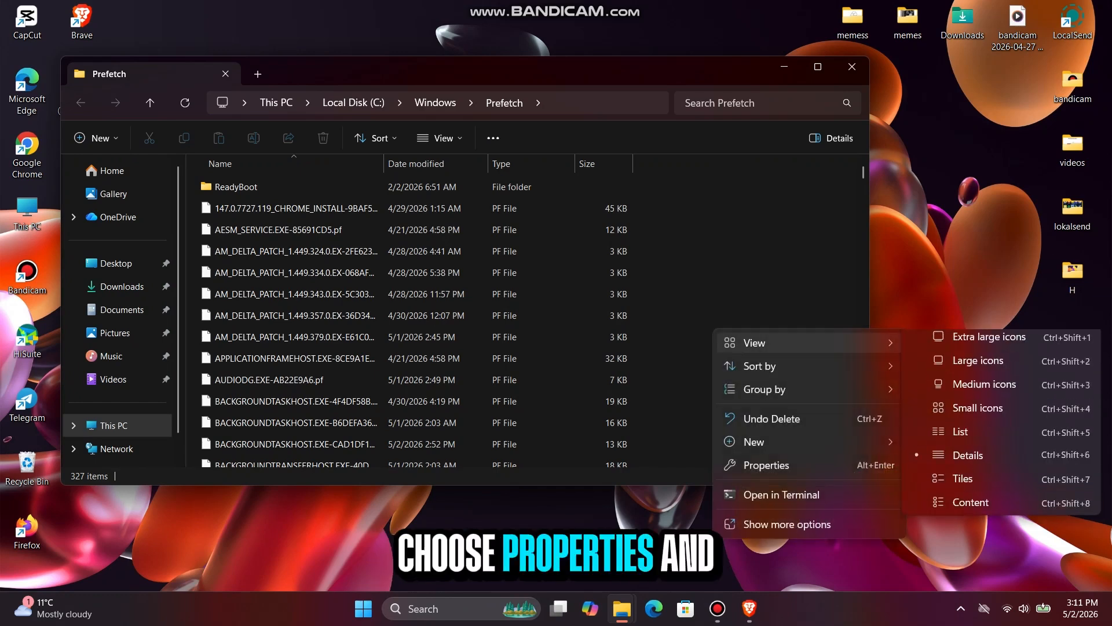
left_click(767, 464)
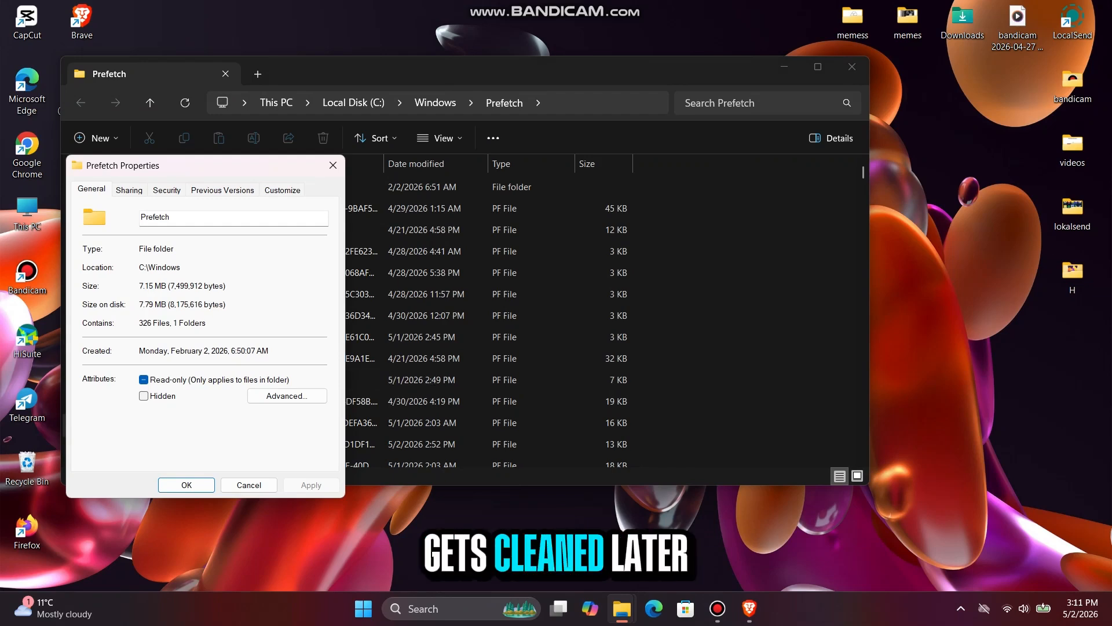
key("Escape")
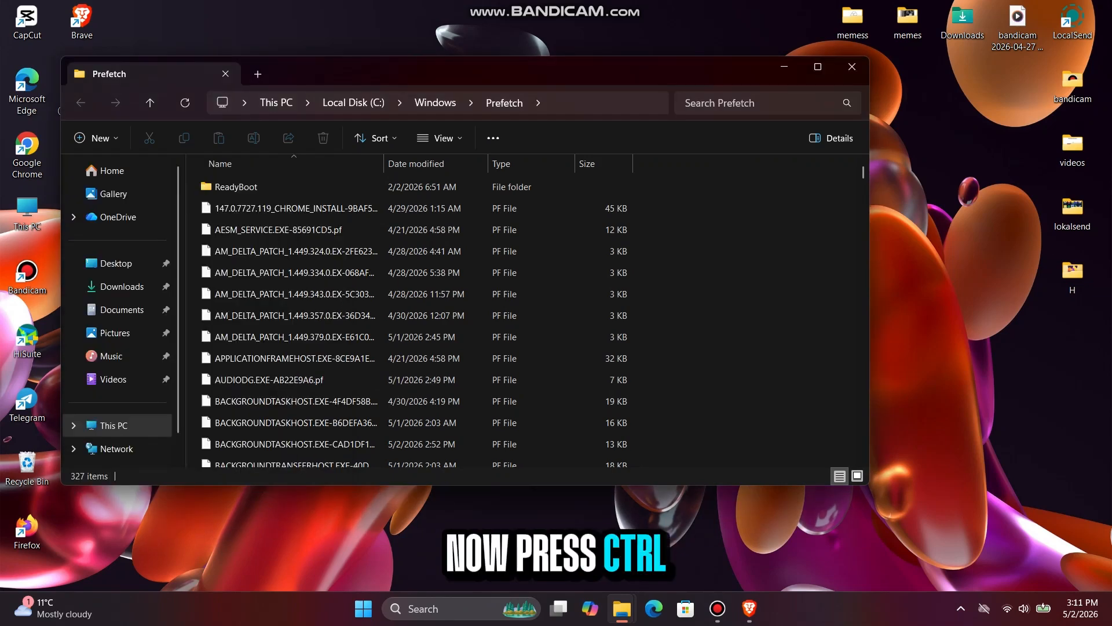
Permanently delete all items in the Prefetch folder and close its window
key("ctrl+a")
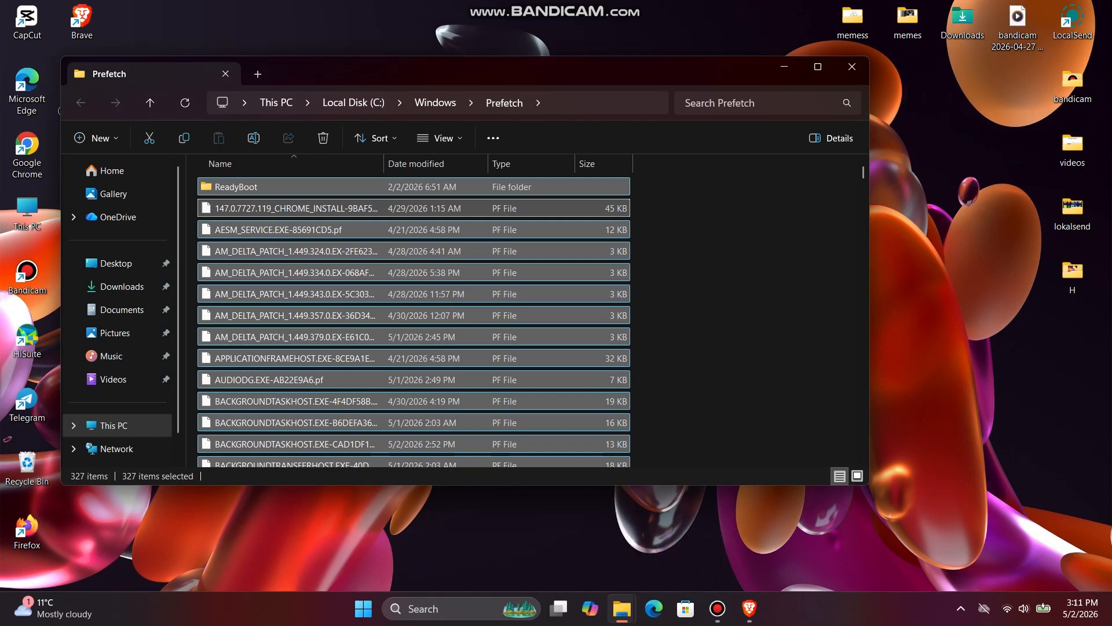
key("shift+Delete")
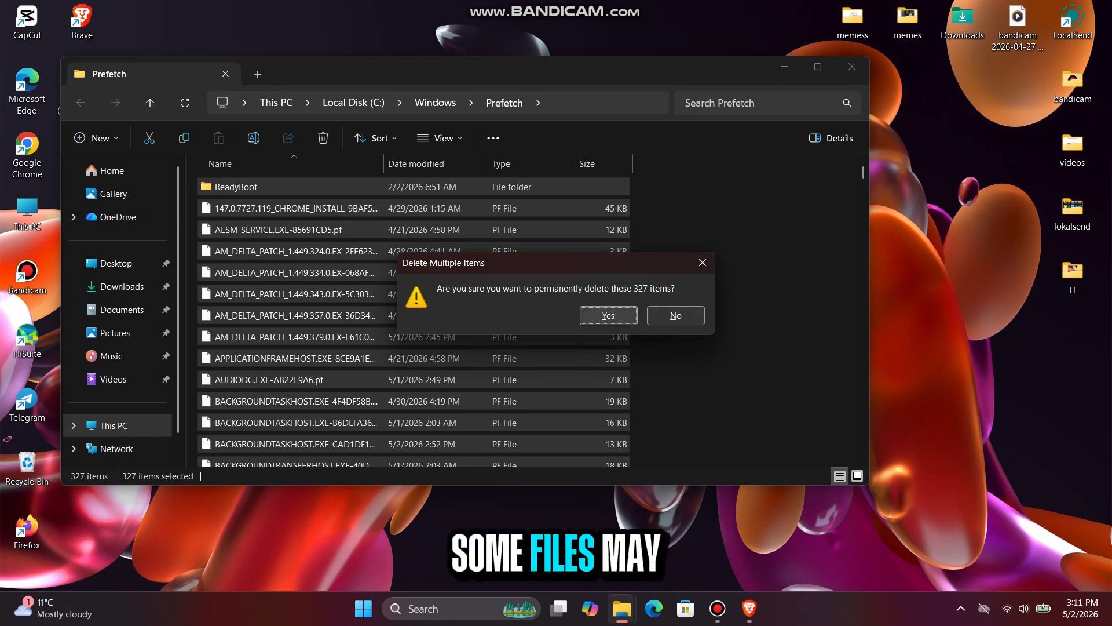
key("Return")
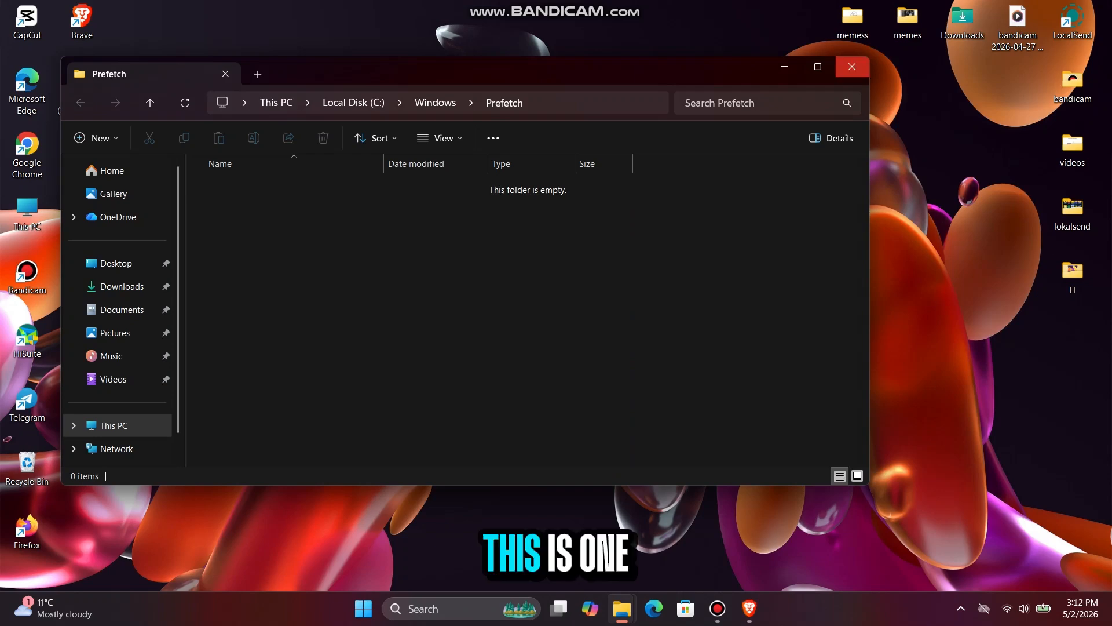
left_click(852, 66)
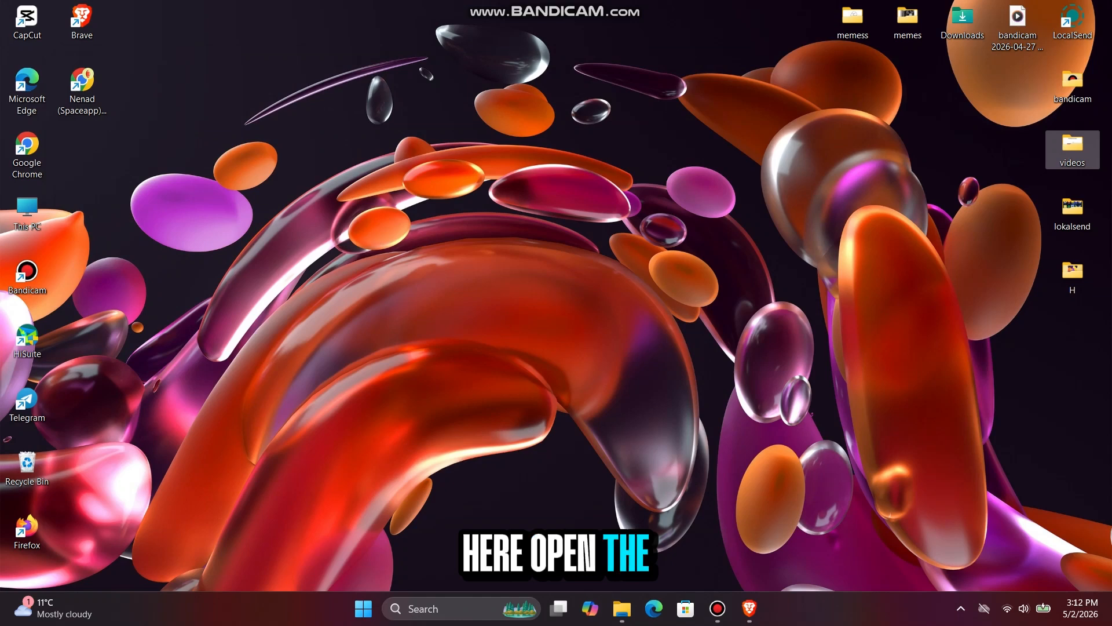
Open the user's temporary files folder by running %temp% from the Run dialog
key("super+r")
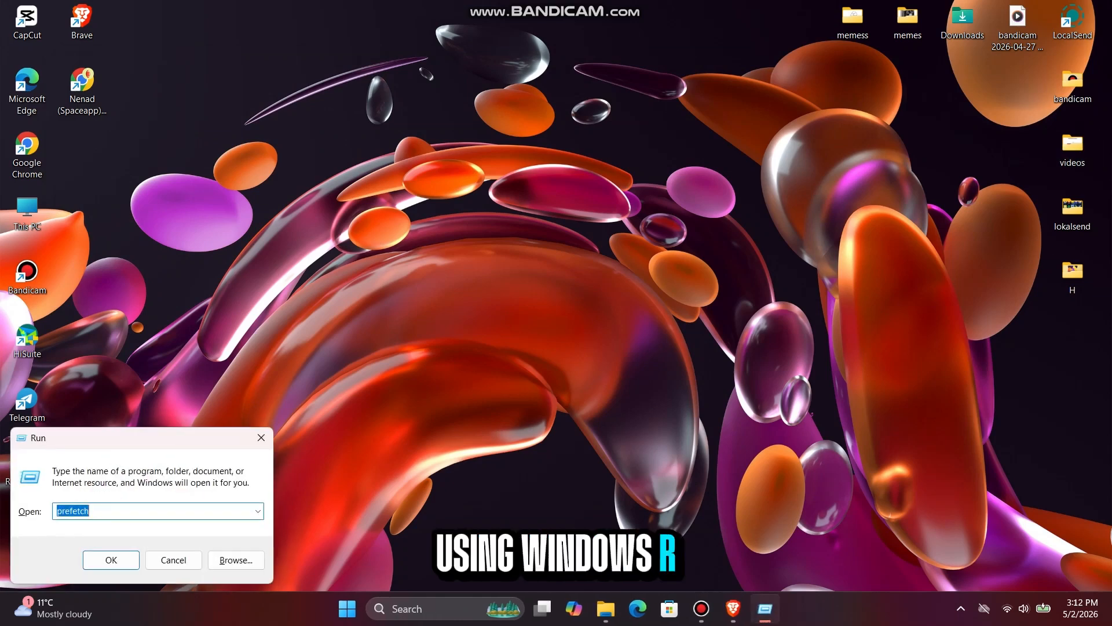
key("BackSpace")
type("%temp%")
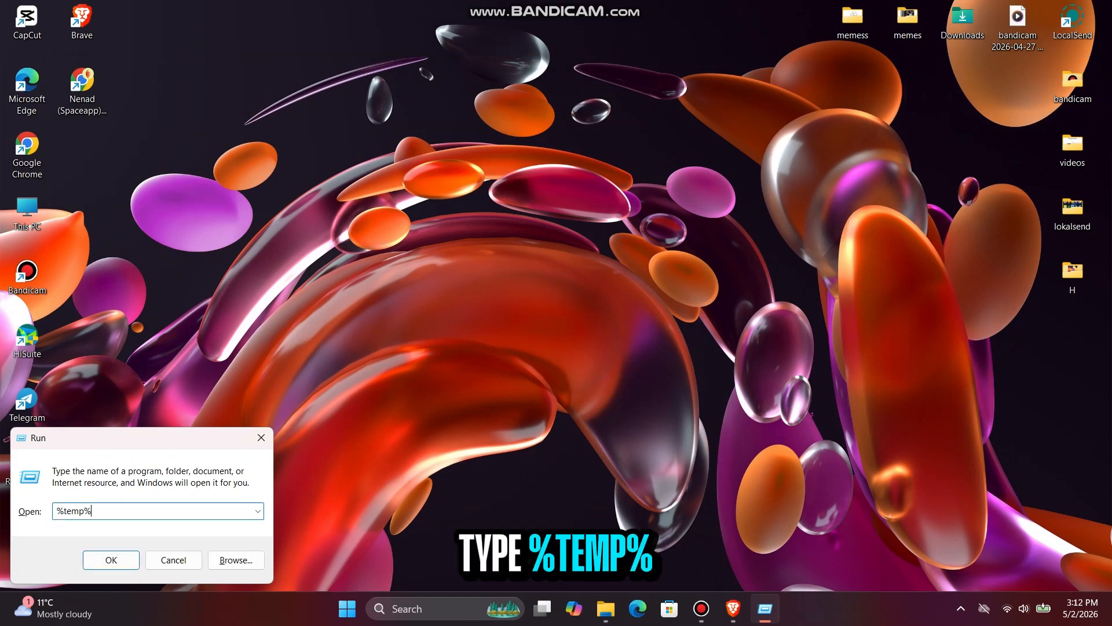
key("Return")
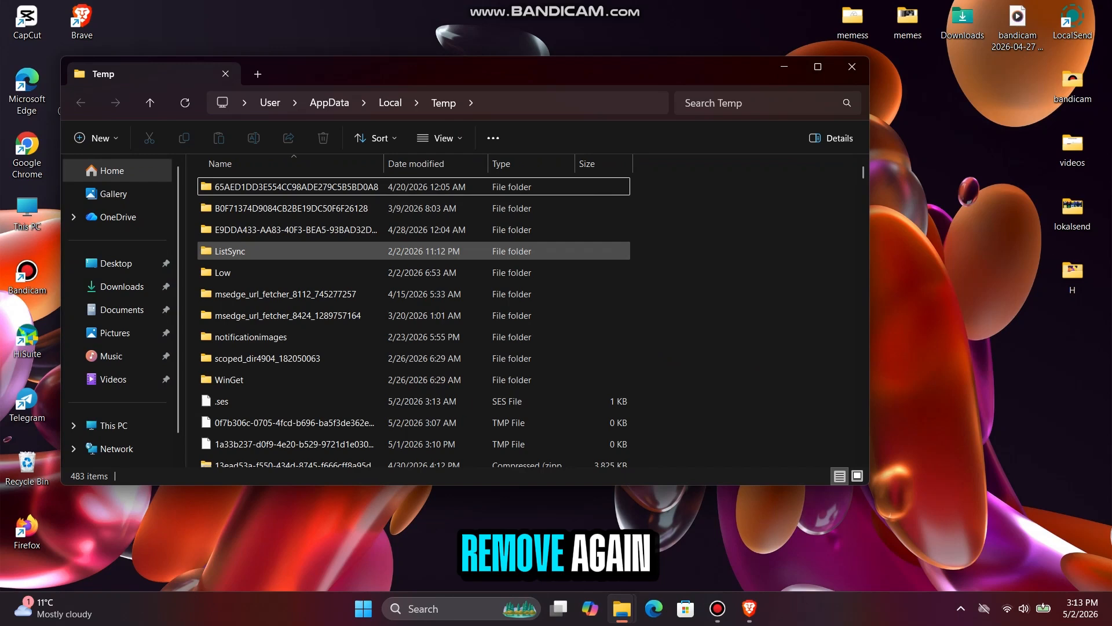
Delete all items in the user Temp folder, skipping every file in use, and close the folder window
key("ctrl+a")
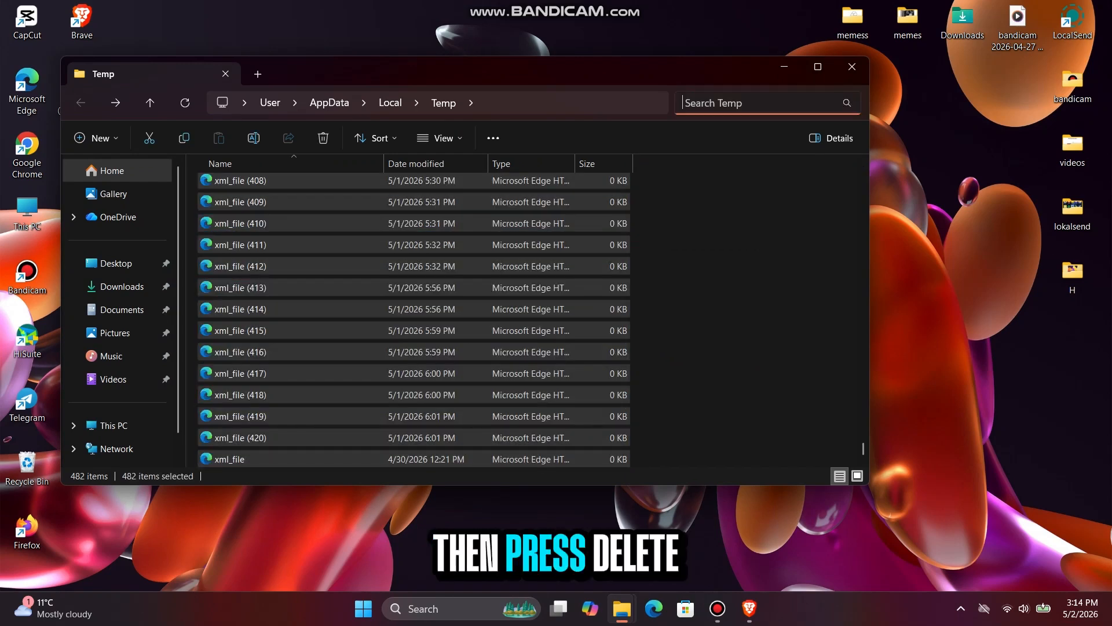
key("Delete")
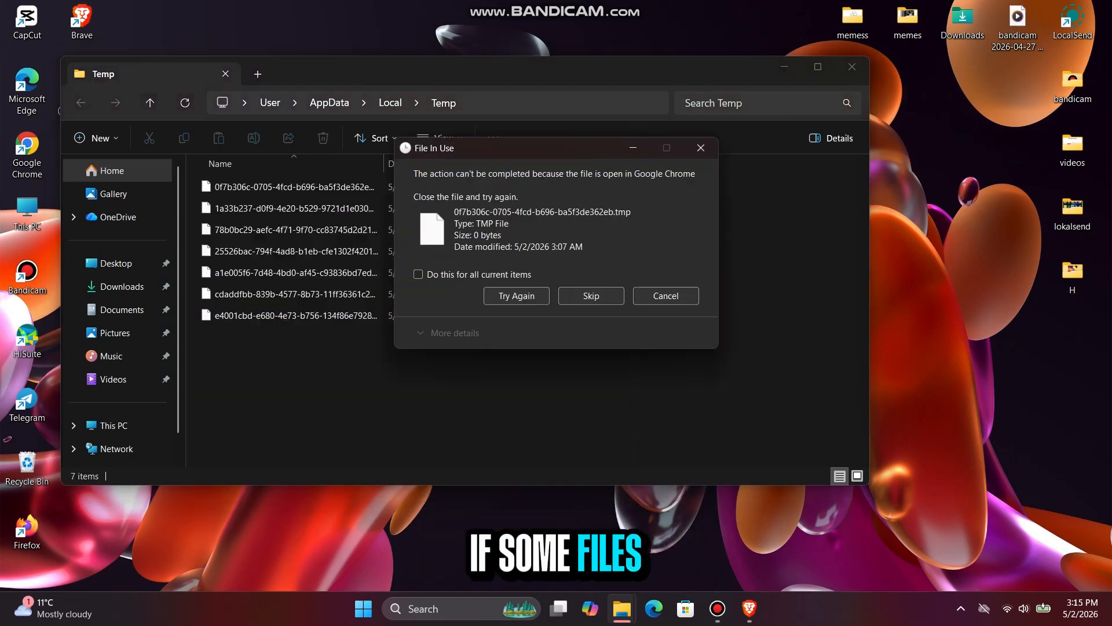
left_click(591, 296)
left_click(591, 295)
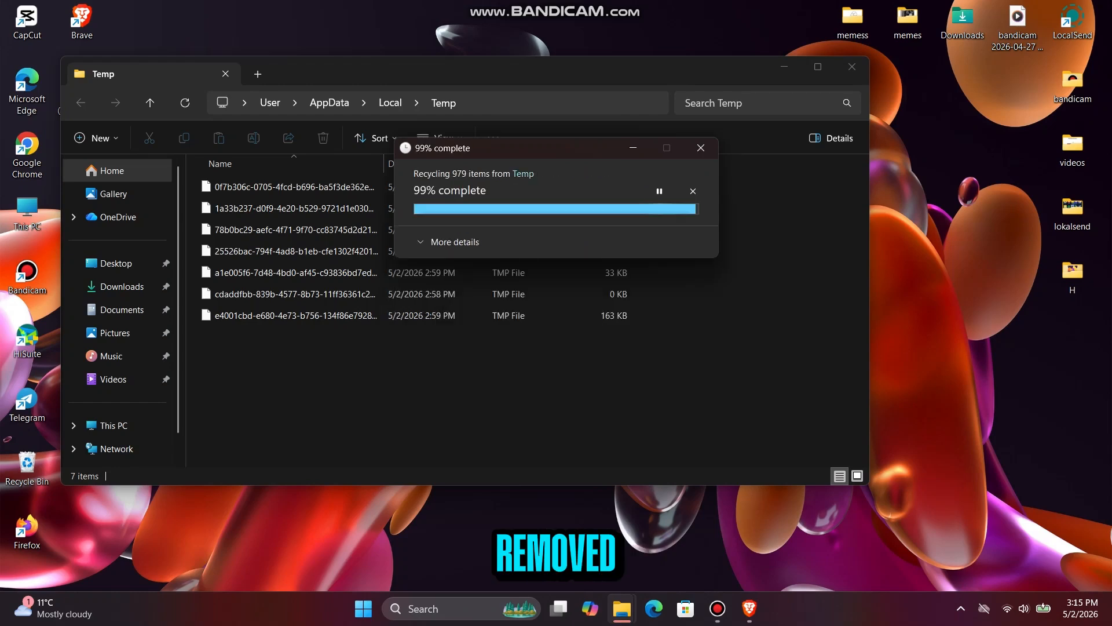
left_click(591, 296)
left_click(591, 295)
left_click(419, 274)
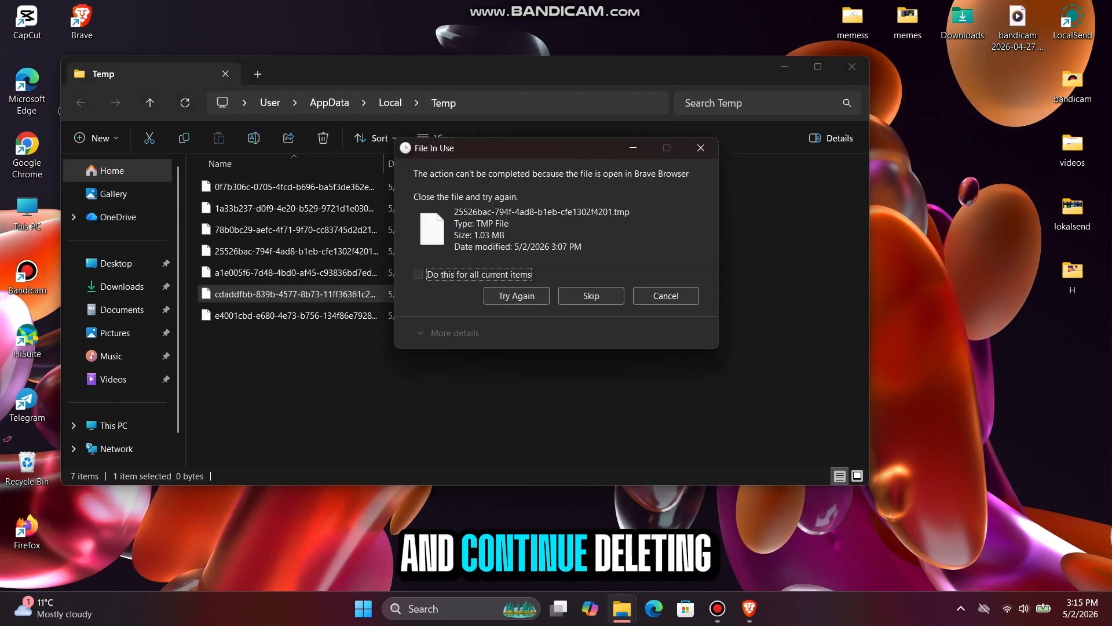
left_click(419, 274)
left_click(591, 296)
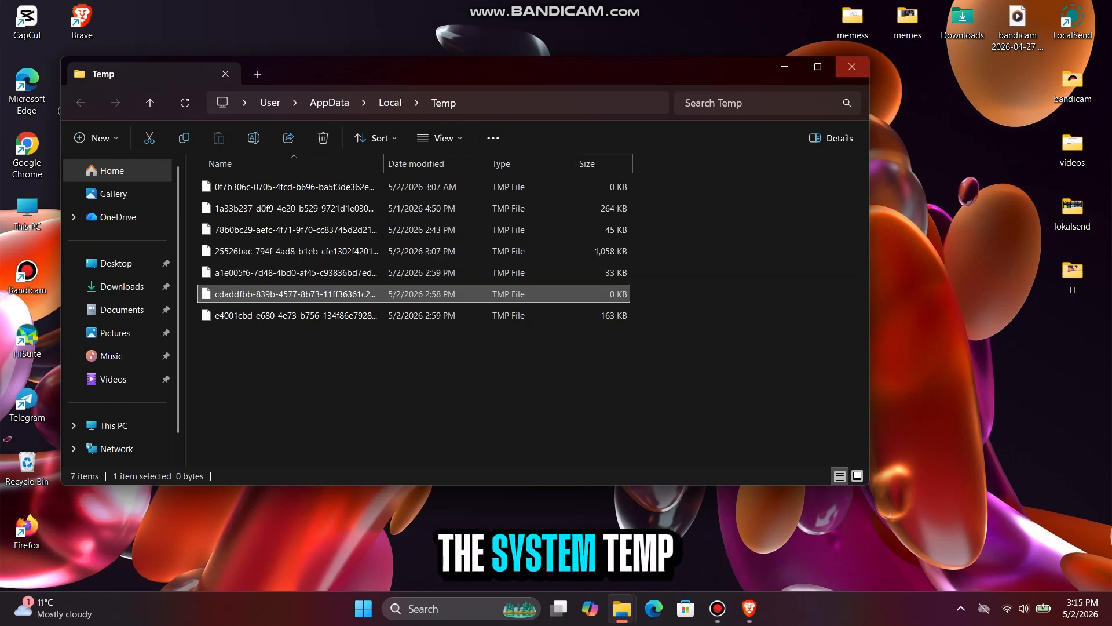
left_click(851, 67)
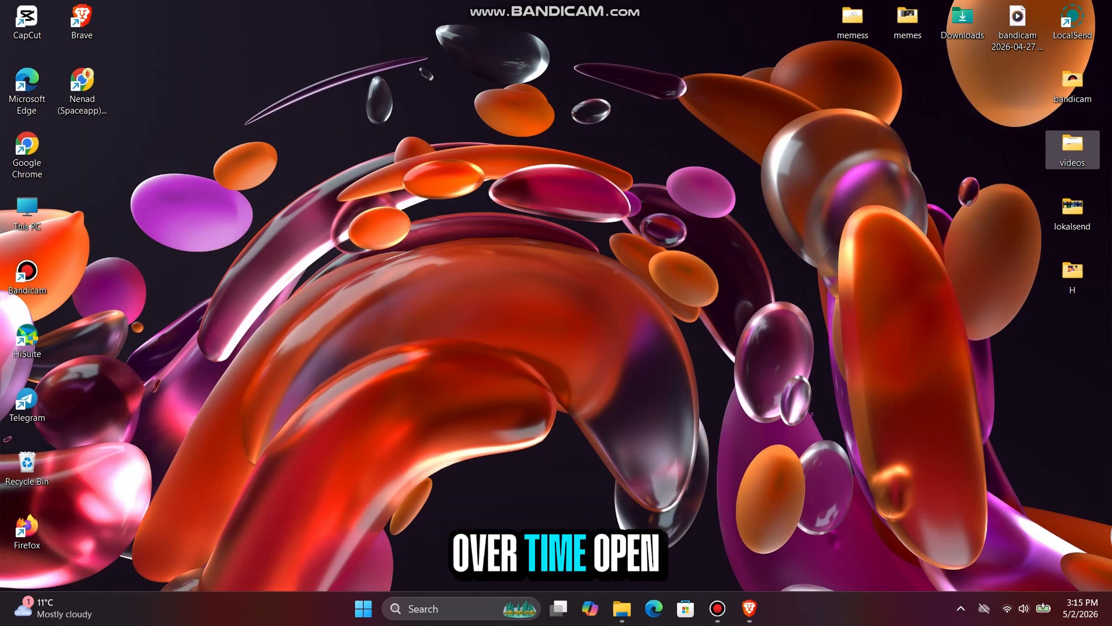
Open the system temp folder by running %windir%\temp from the Run dialog, granting permanent access to it
key("super+r")
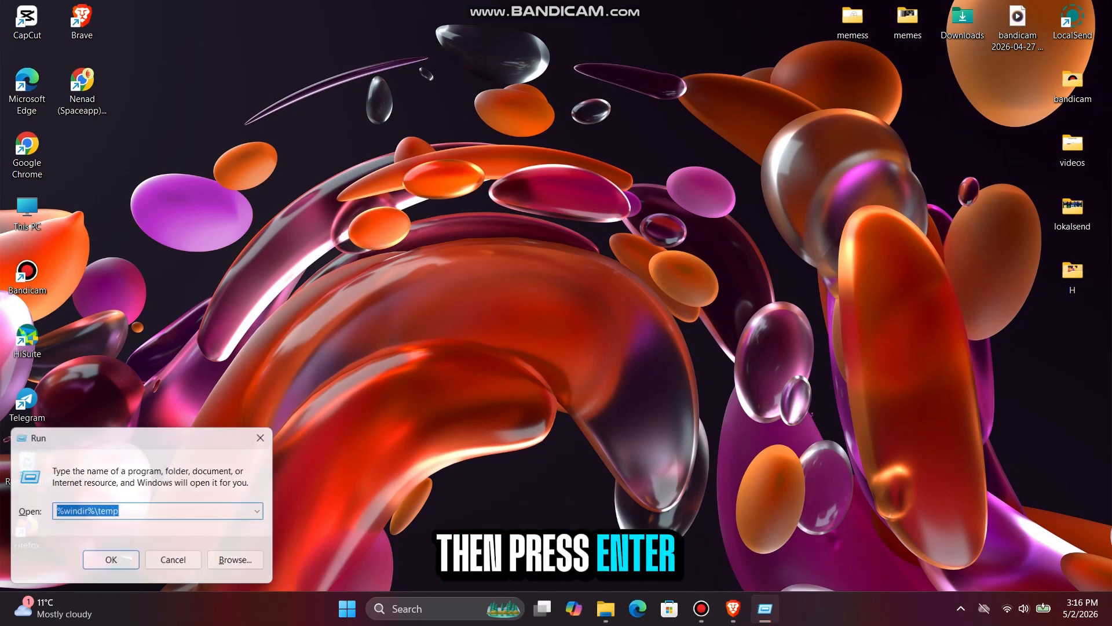
key("Return")
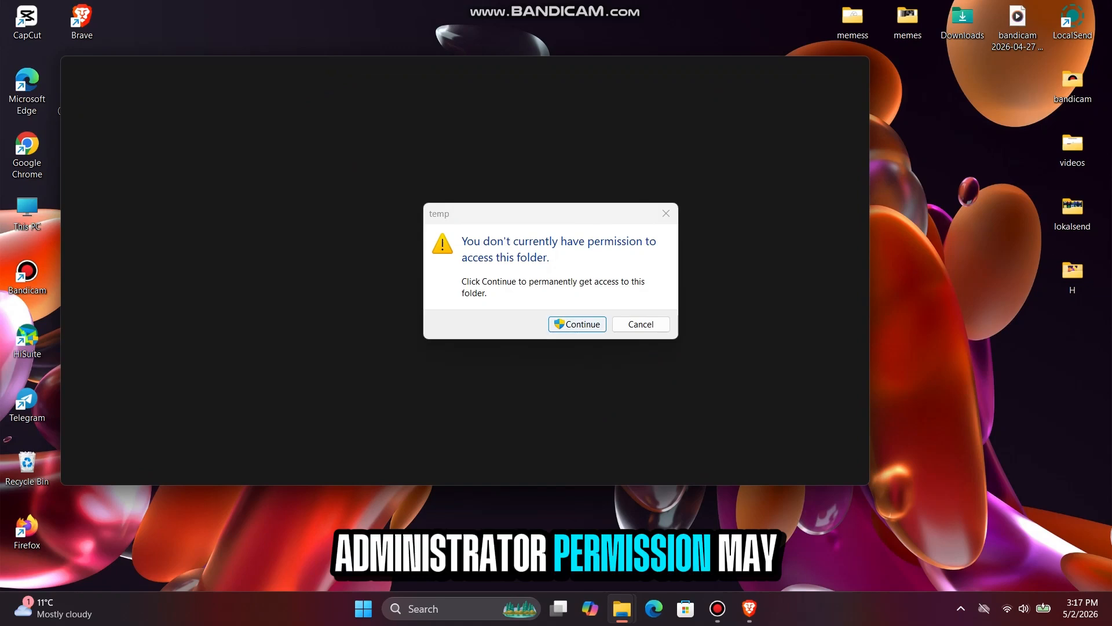
left_click(577, 323)
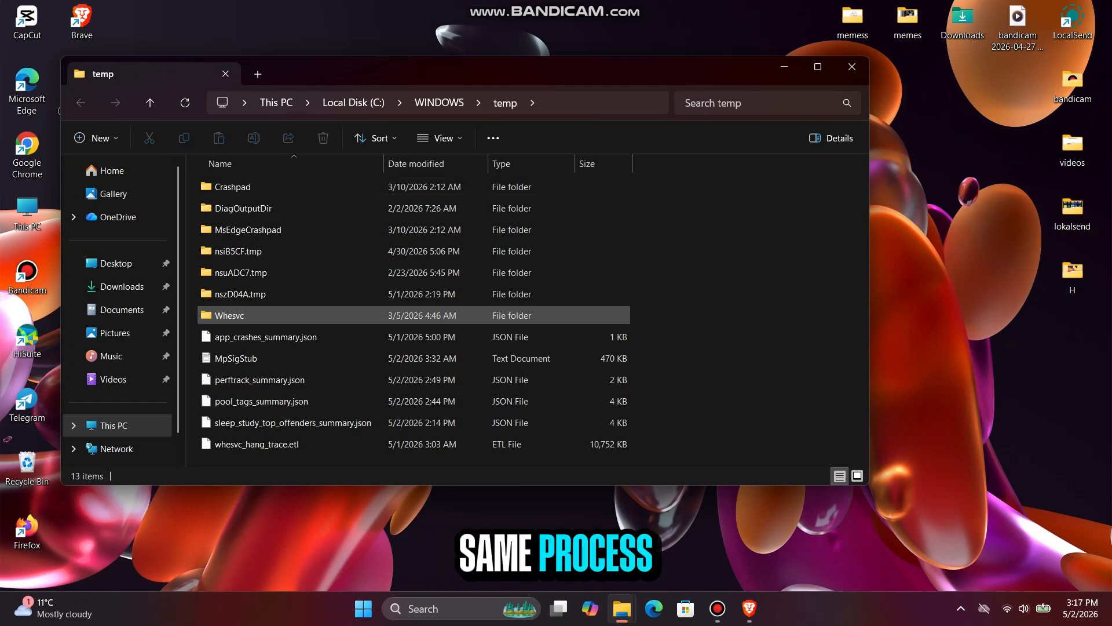
Permanently delete all items in the WINDOWS temp folder
key("ctrl+a")
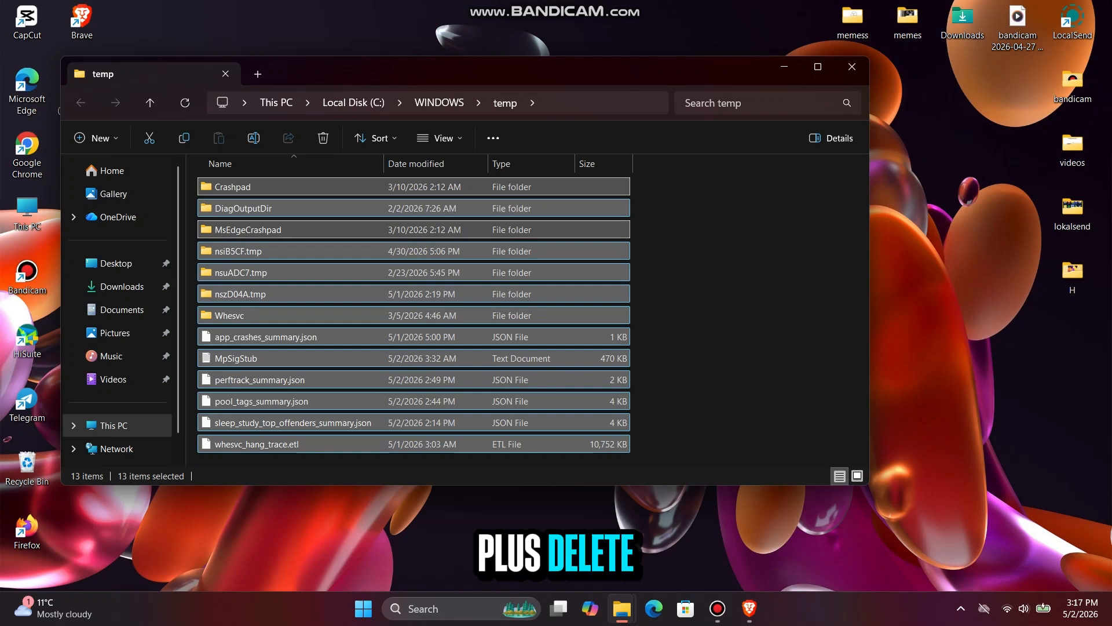
key("shift+Delete")
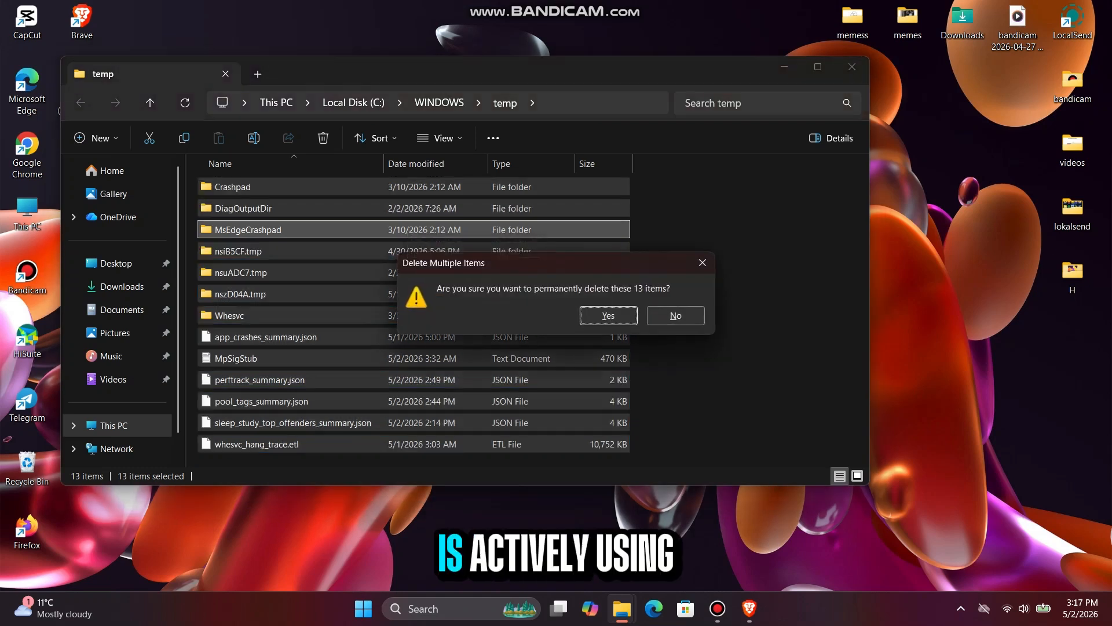
key("Return")
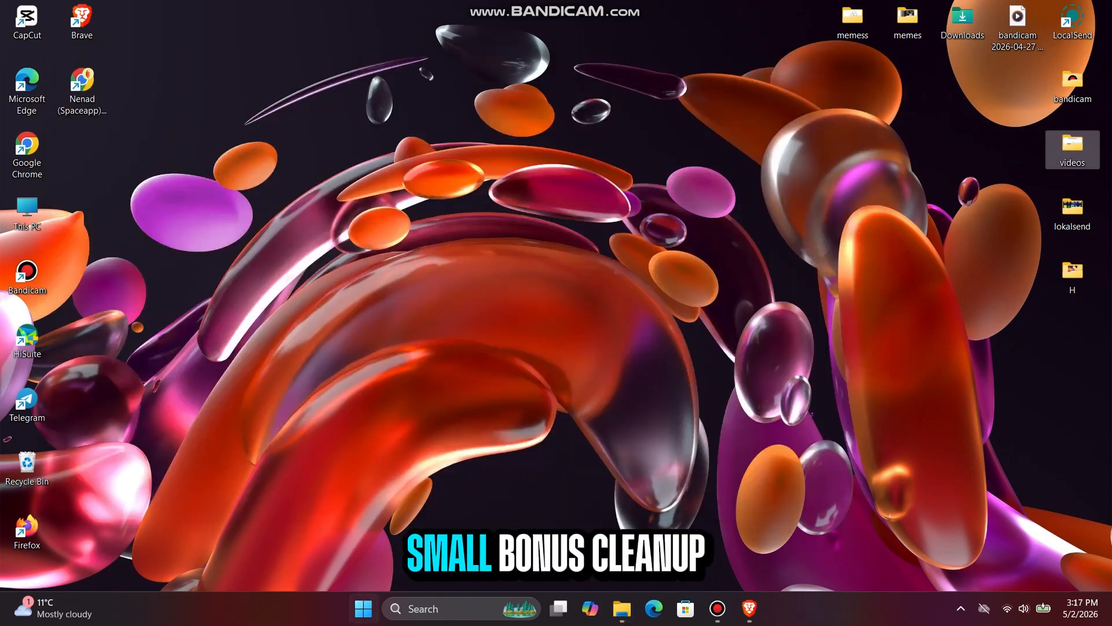
Open Command Prompt and flush the DNS cache with ipconfig/flushdns
key("super")
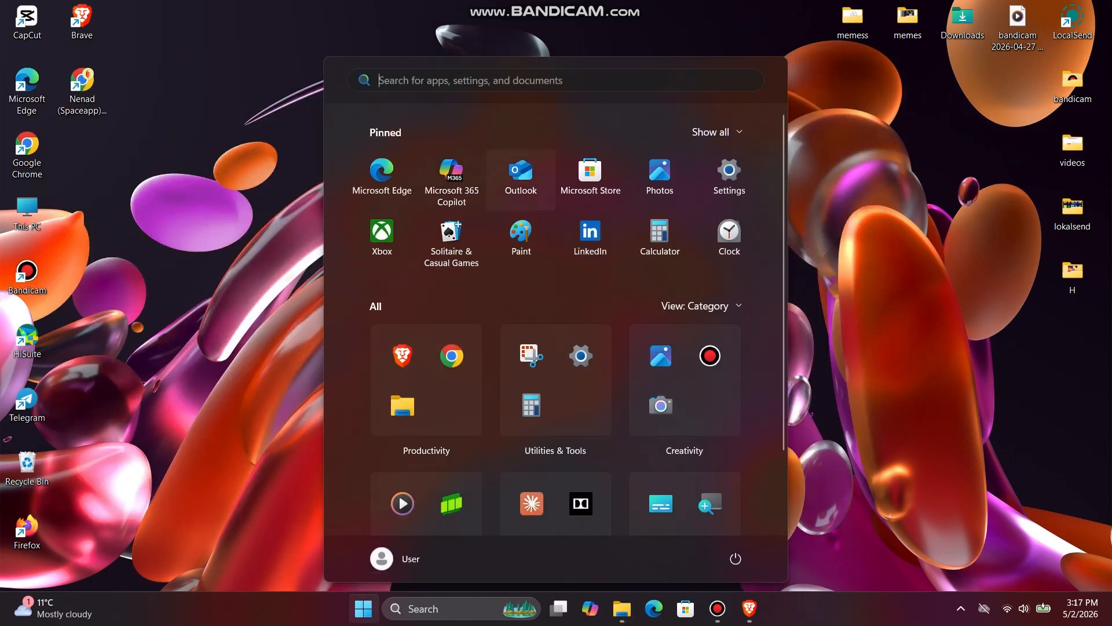
type("co")
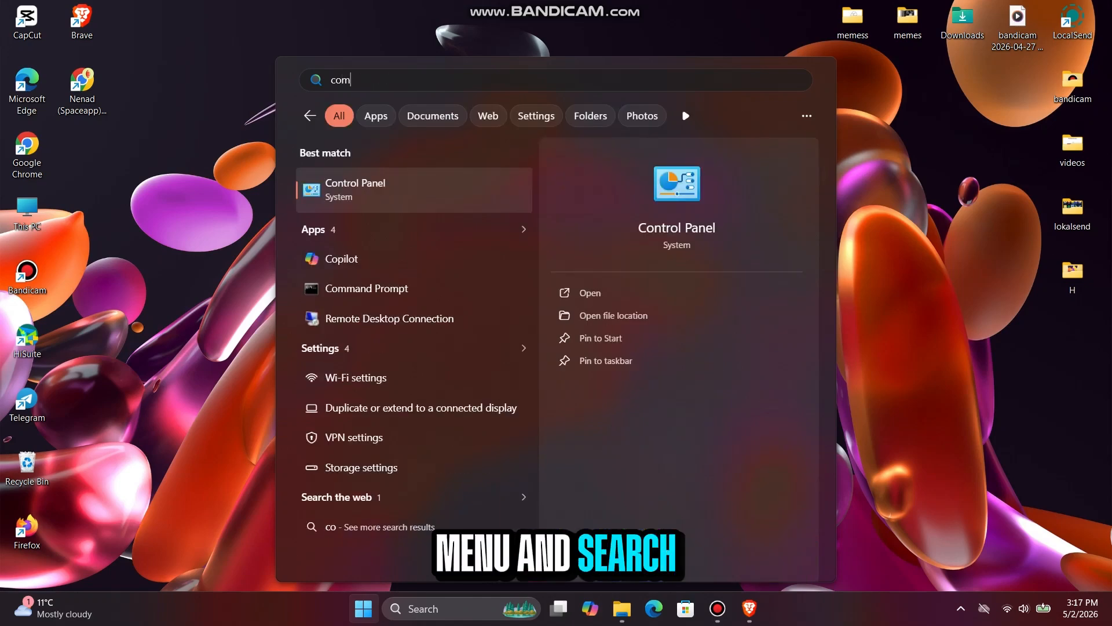
type("mand Prompt")
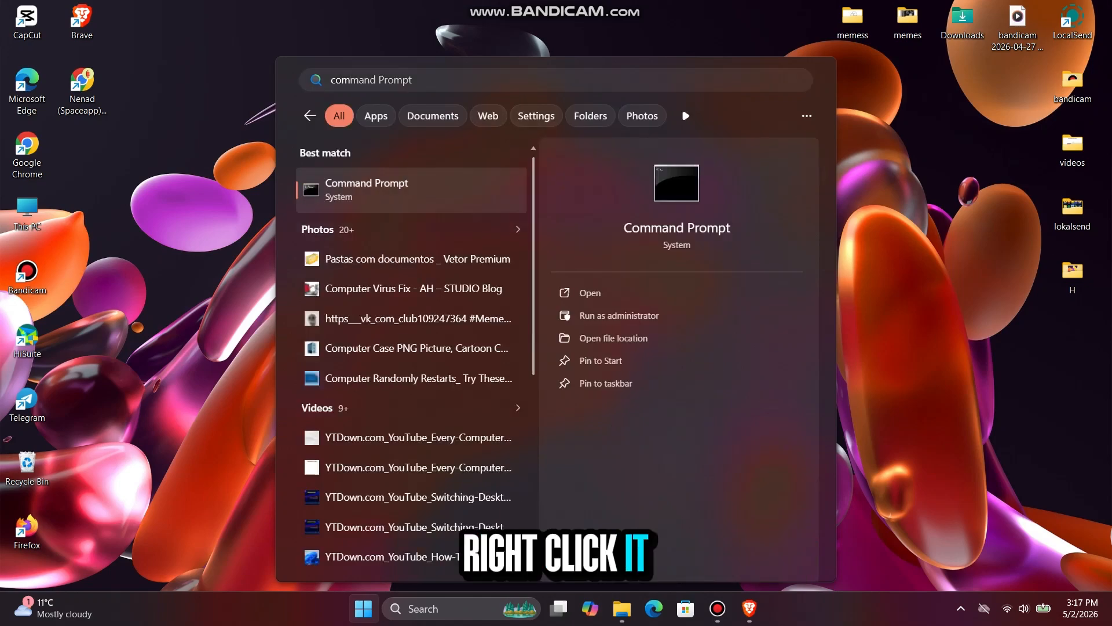
key("Return")
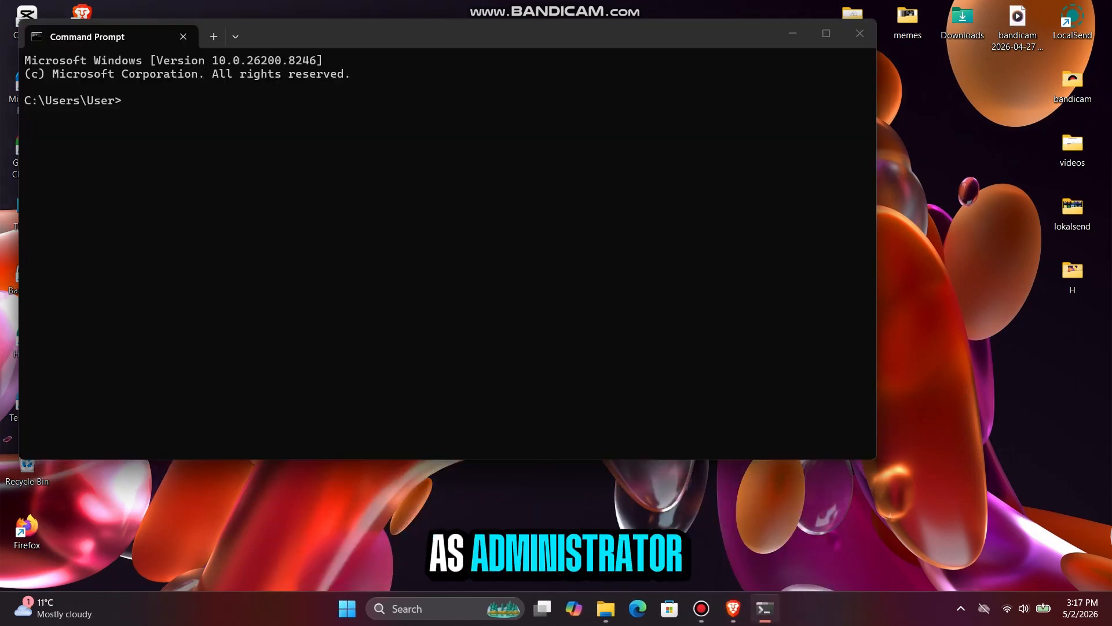
type("ipconfig/flushdns")
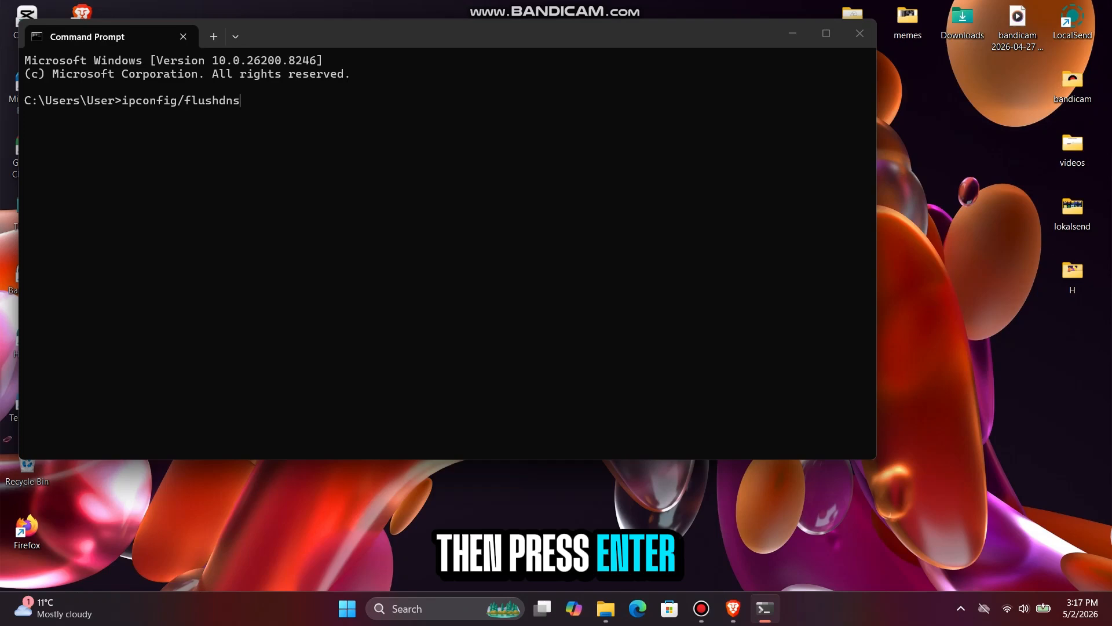
key("Return")
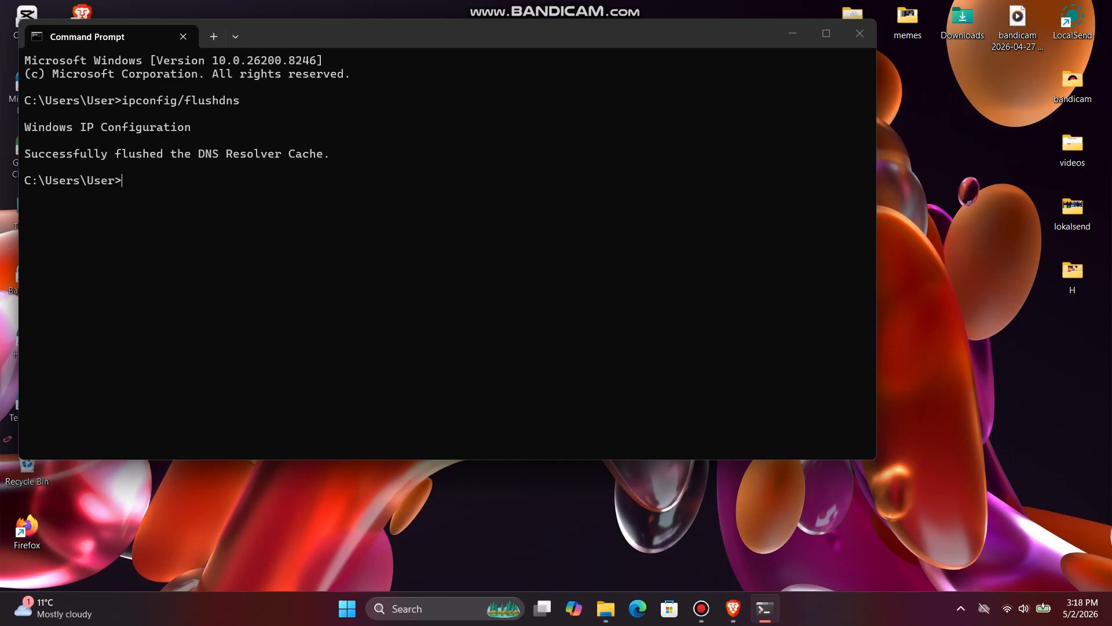